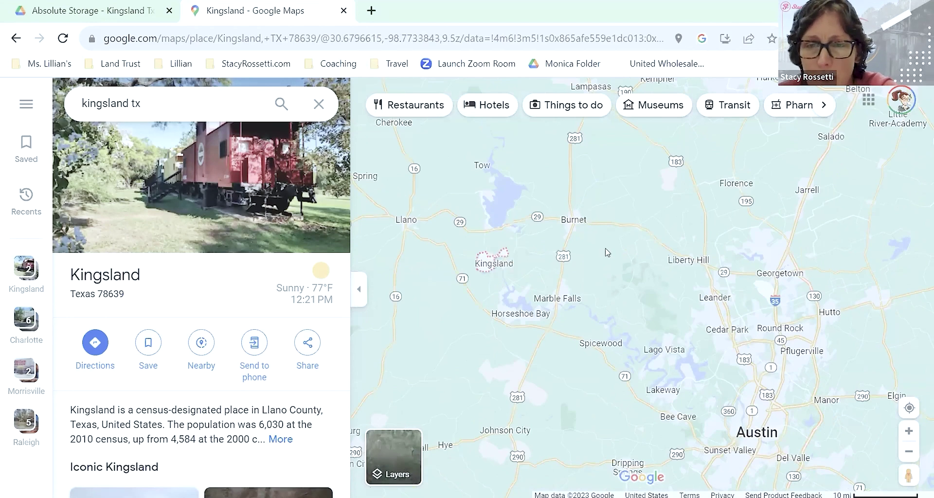
# Examine Kingsland's location on the map relative to Austin and the surrounding towns
pyautogui.scroll(-1, 606, 252)
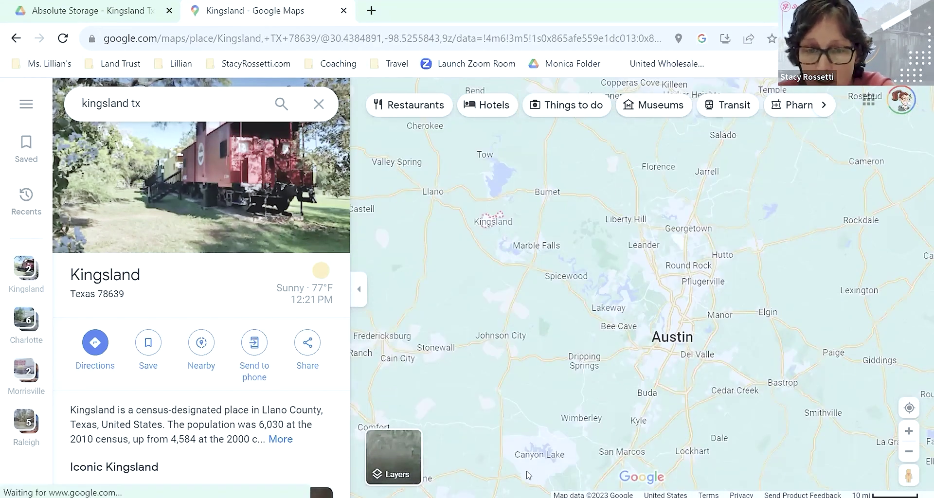
pyautogui.scroll(-1, 583, 400)
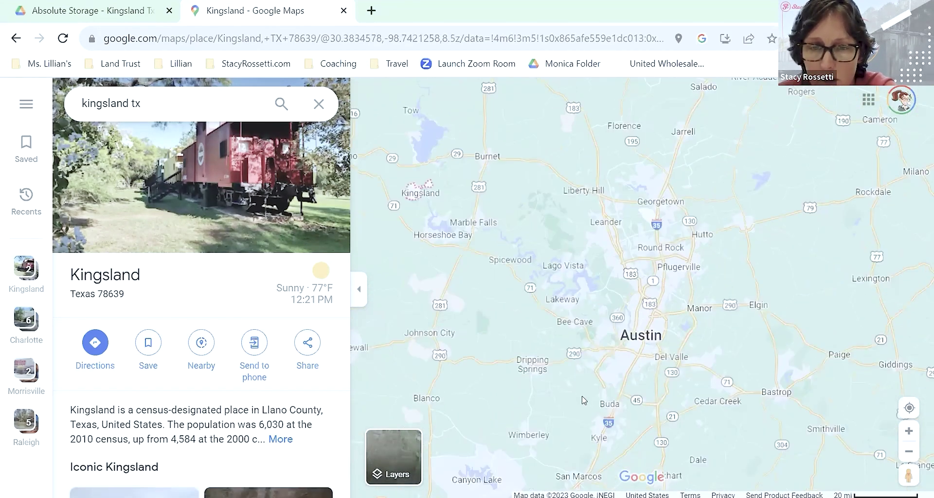
pyautogui.scroll(1, 553, 434)
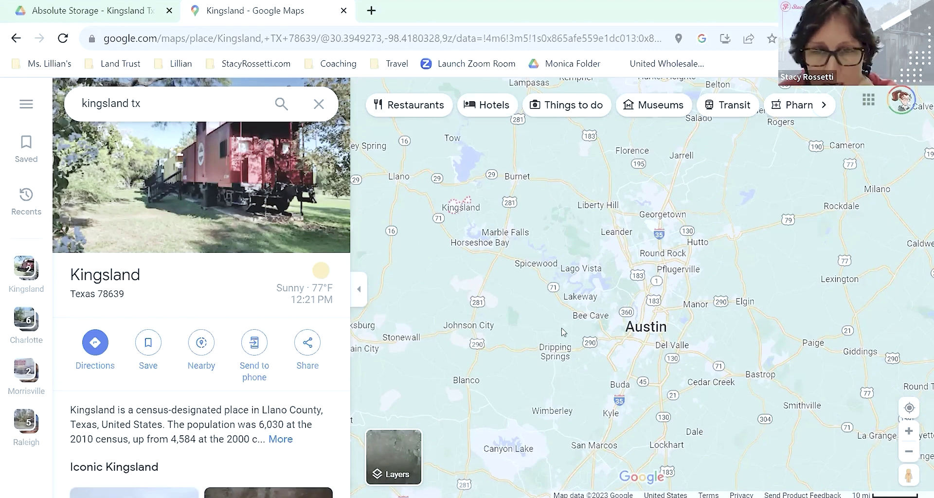
pyautogui.scroll(-1, 502, 382)
pyautogui.scroll(2, 503, 383)
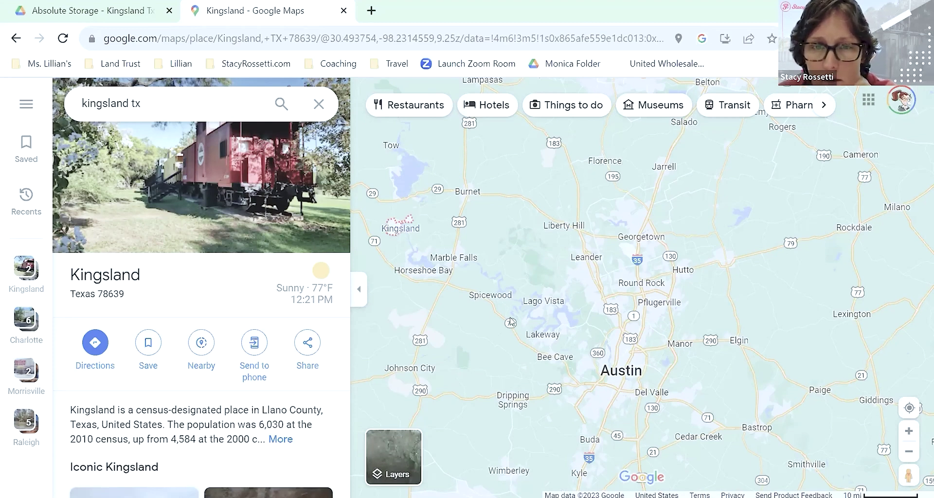
pyautogui.hscroll(-2, 535, 269)
pyautogui.scroll(-1, 535, 268)
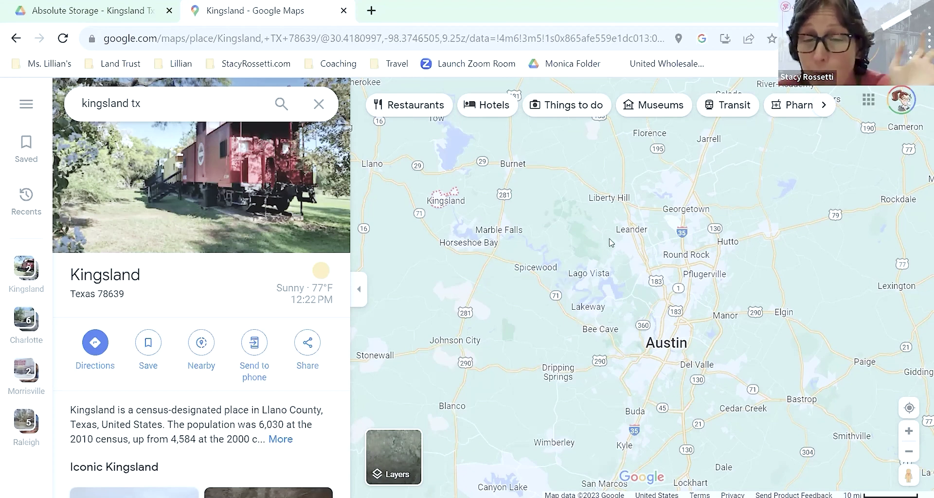
pyautogui.scroll(3, 584, 258)
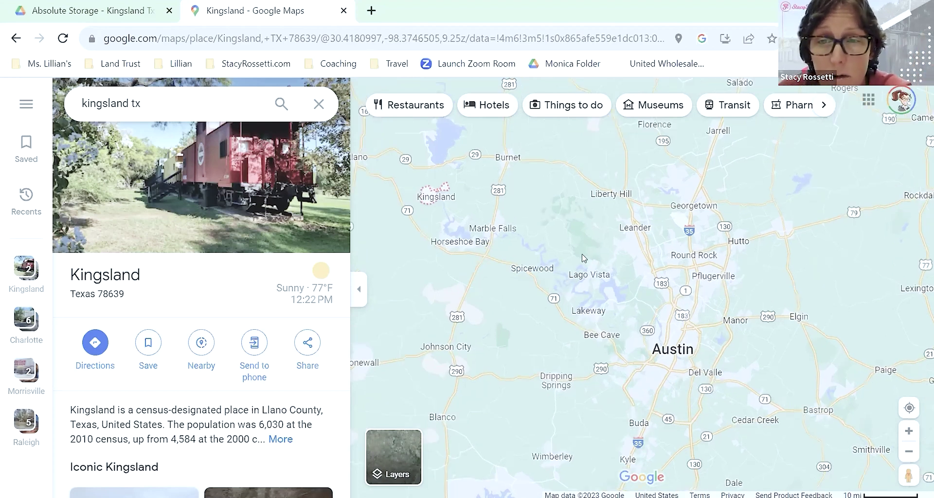
pyautogui.moveTo(400, 160); pyautogui.dragTo(512, 174)
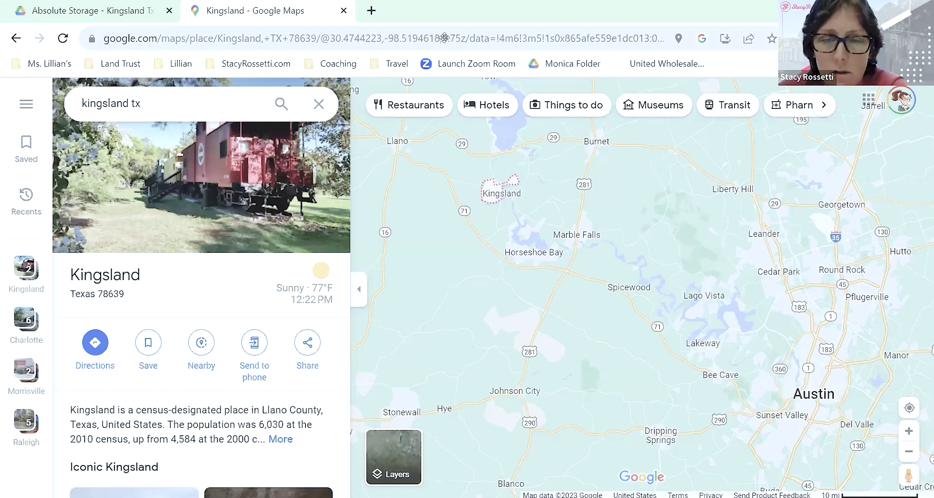
# Search Google in a new tab for "kingsland tx population" and review the population trend
pyautogui.click(374, 18)
pyautogui.write('kingsland ')
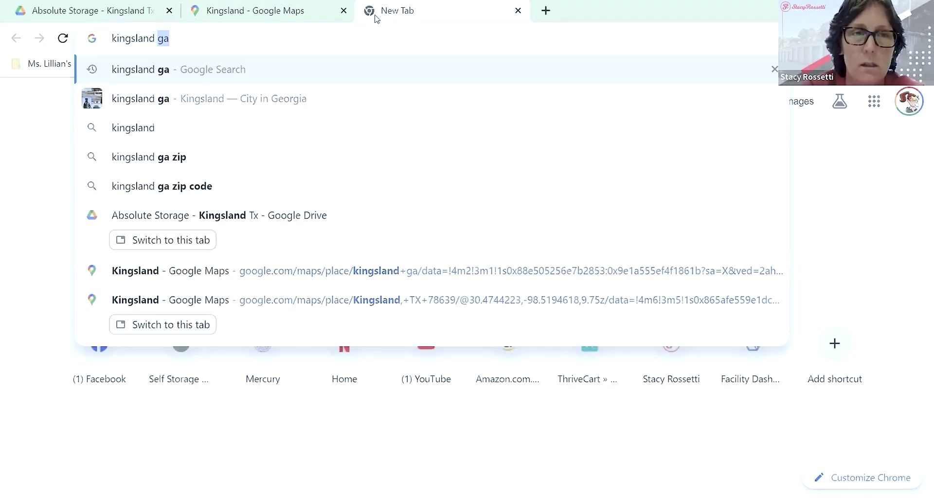
pyautogui.write('tx pop')
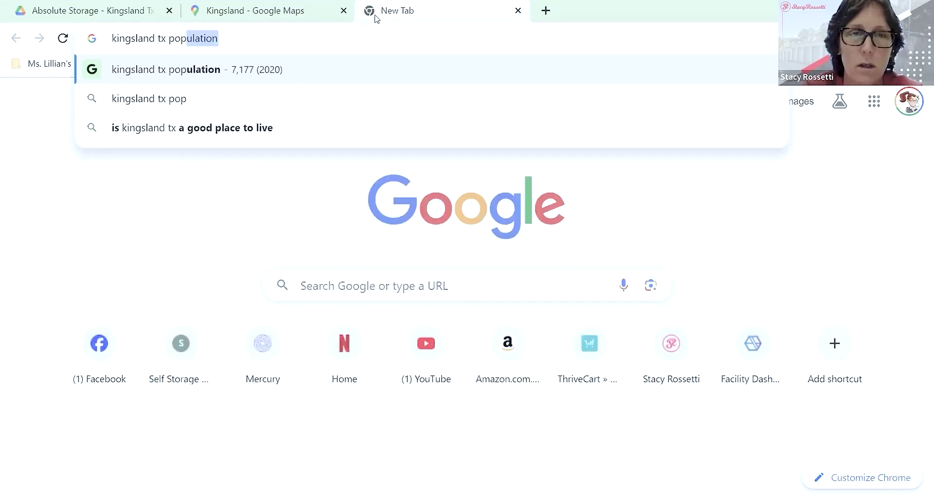
pyautogui.press('Return')
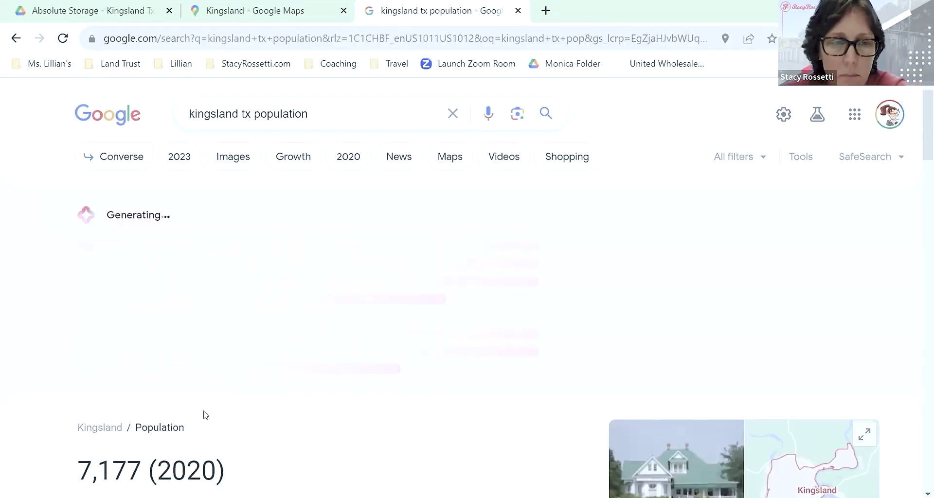
pyautogui.click(267, 15)
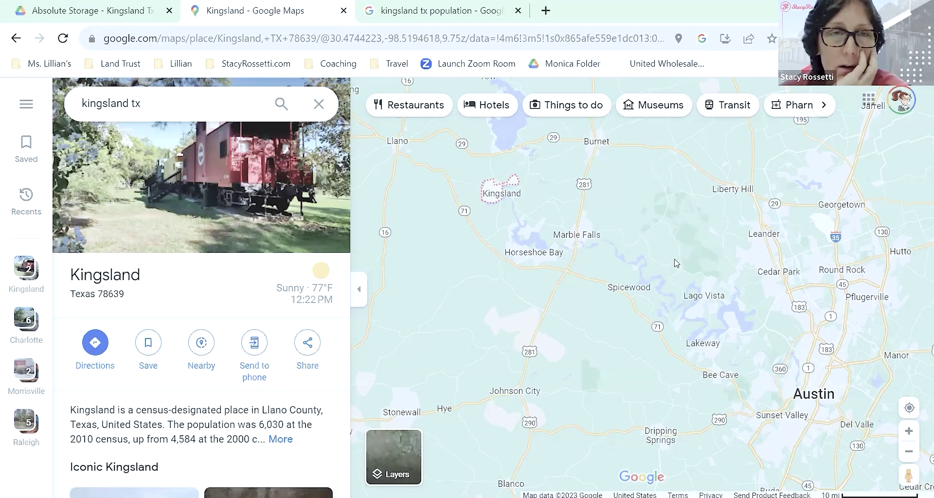
pyautogui.click(445, 4)
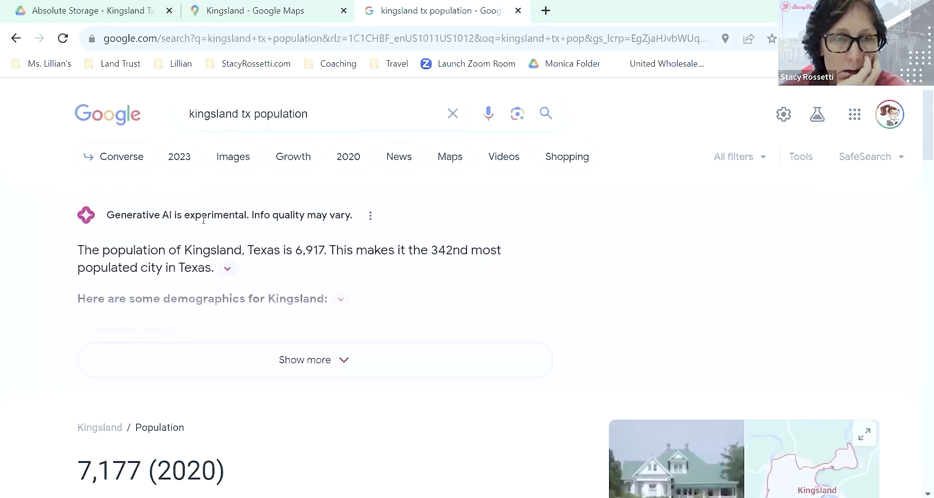
pyautogui.scroll(-4, 291, 273)
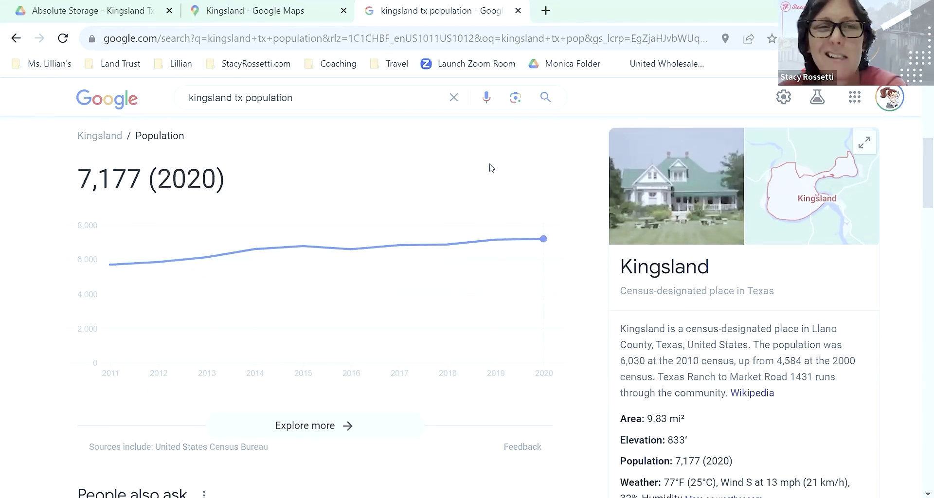
# Search Google Maps for "absolute storage kingsland tx" and survey where the storage facilities around Kingsland lie
pyautogui.click(297, 15)
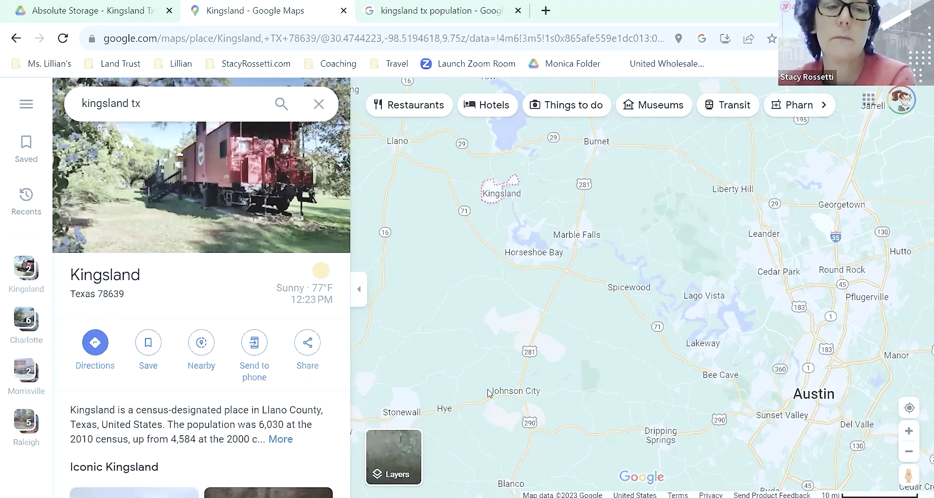
pyautogui.moveTo(602, 302); pyautogui.dragTo(557, 298)
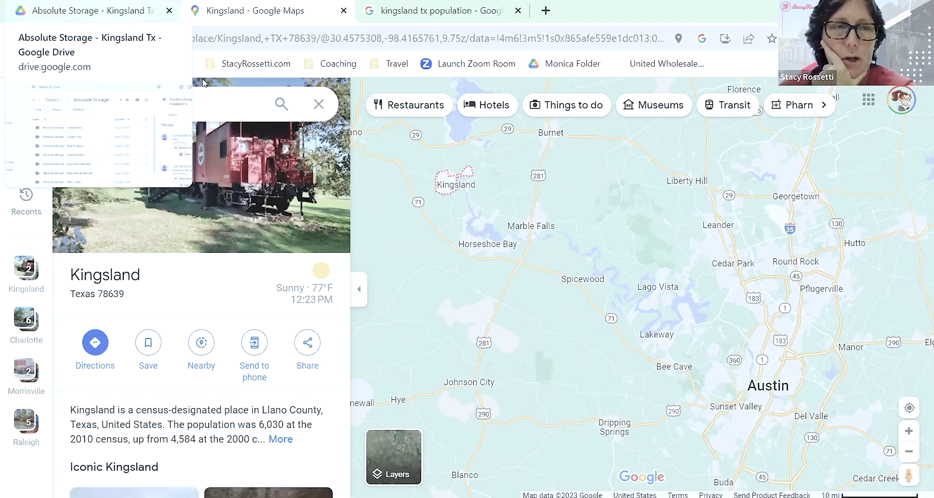
pyautogui.click(155, 103)
pyautogui.write('absolute storage ')
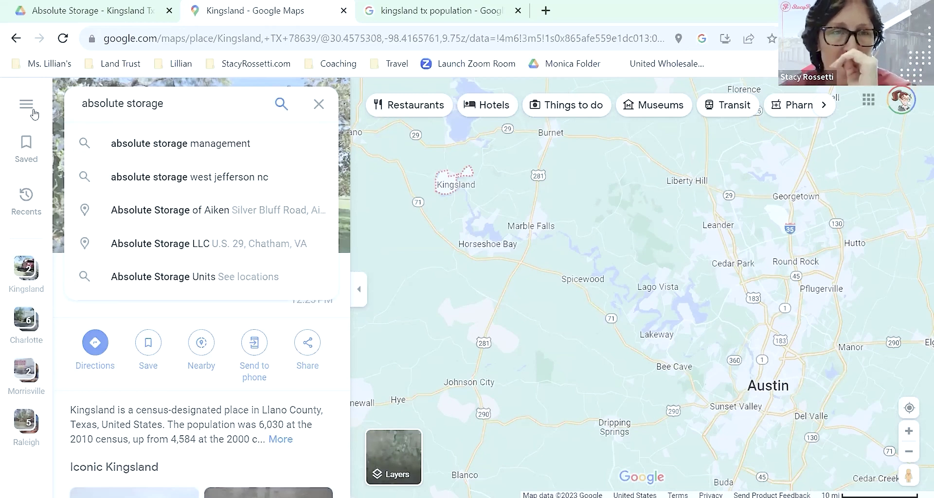
pyautogui.write('kingslan')
pyautogui.press('BackSpace')
pyautogui.press('BackSpace')
pyautogui.press('BackSpace')
pyautogui.write('sland tx')
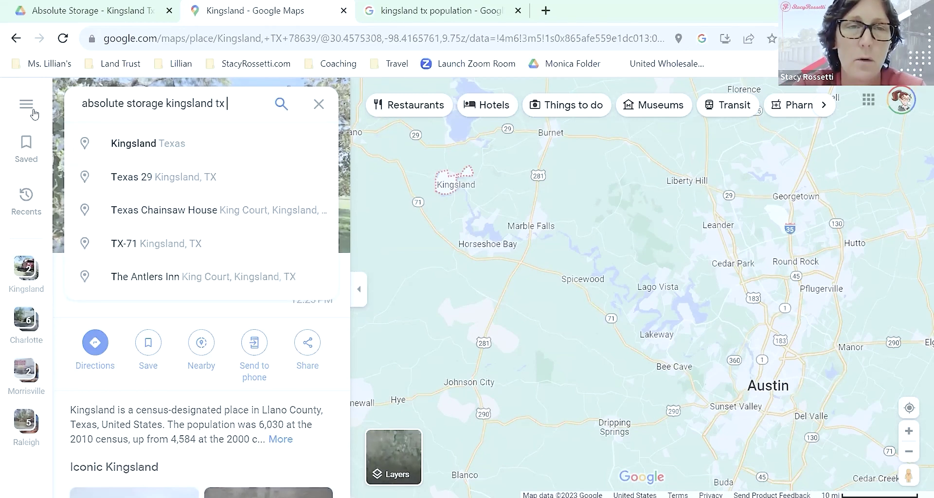
pyautogui.press('Return')
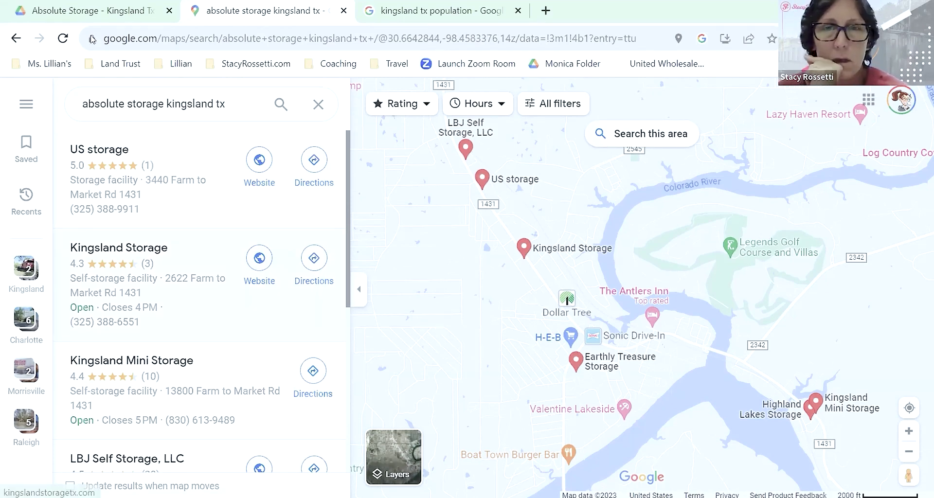
pyautogui.moveTo(499, 215); pyautogui.dragTo(536, 283)
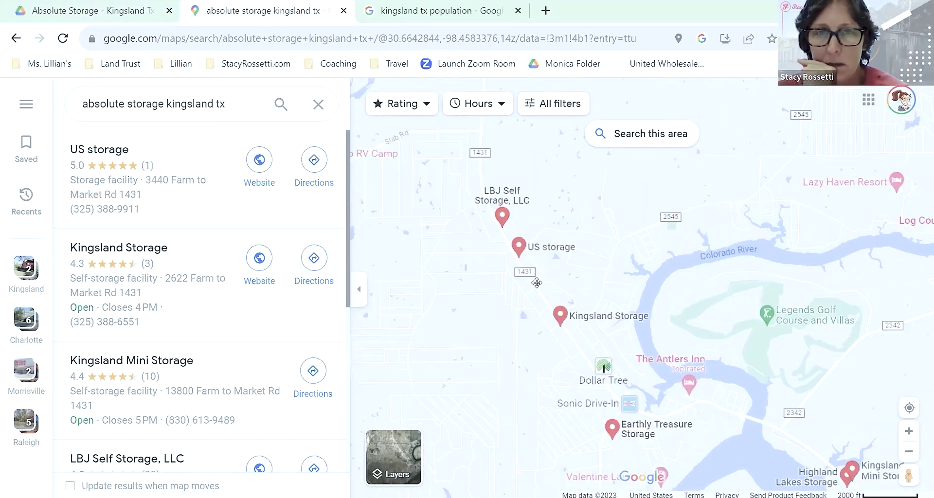
pyautogui.scroll(-3, 536, 283)
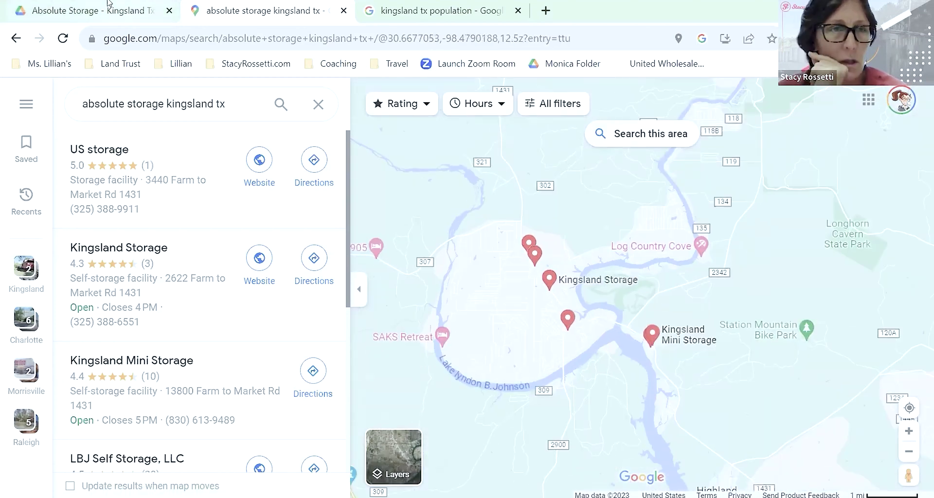
# Check the Absolute Storage folder in Google Drive, then look up the facility's street address in Google Maps
pyautogui.click(108, 4)
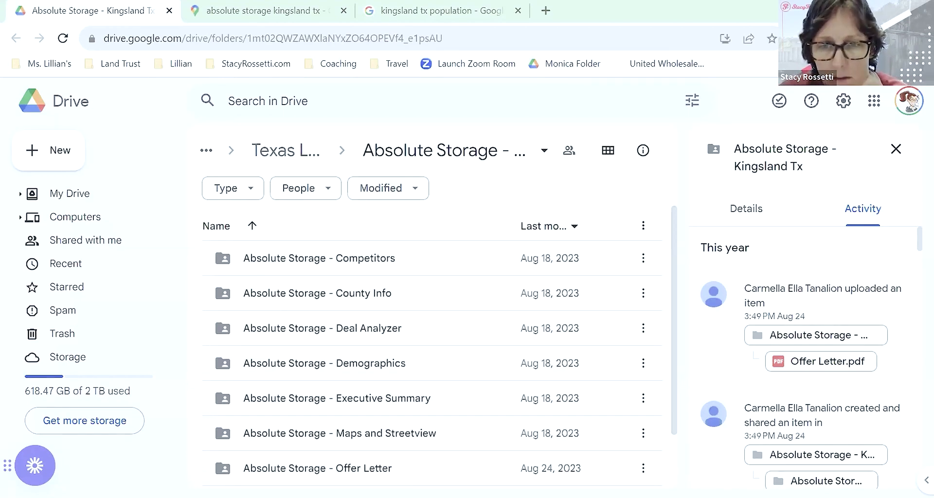
pyautogui.click(257, 11)
pyautogui.hotkey('ctrl', 'a')
pyautogui.write('4605 sky')
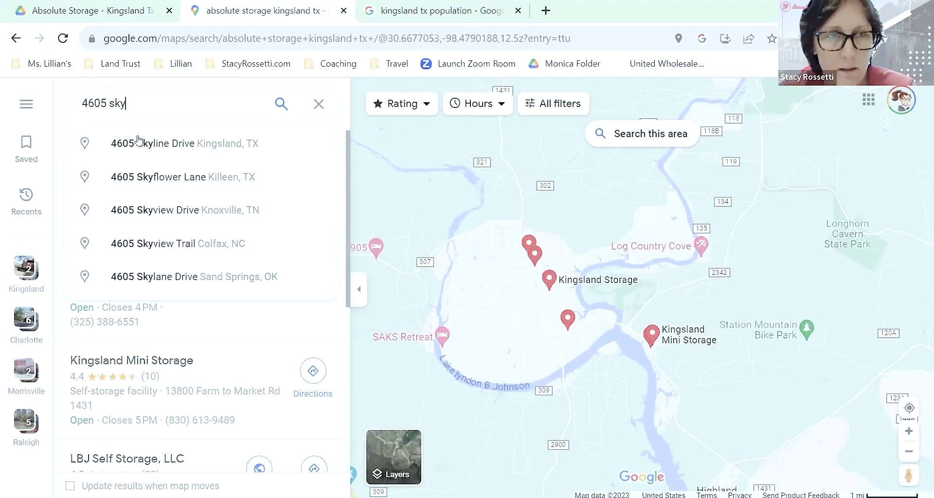
pyautogui.click(146, 145)
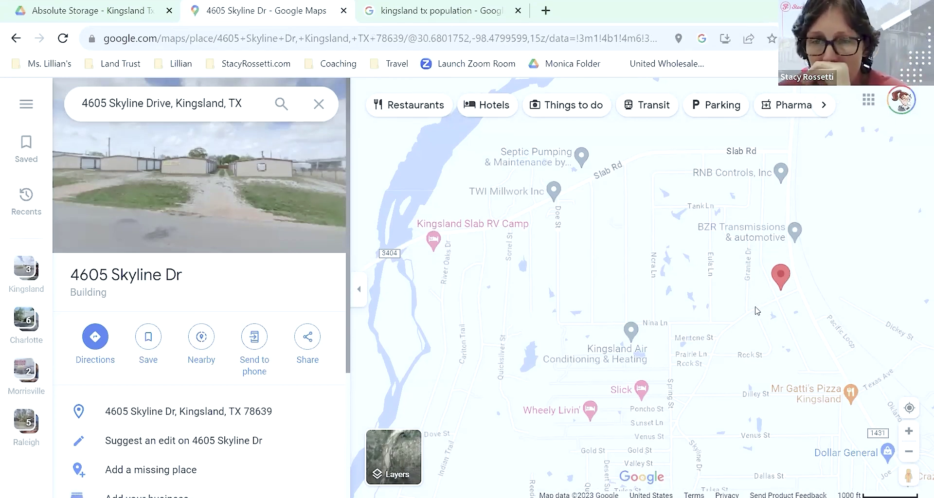
# Examine where the facility's marker lies relative to Kingsland, the lake and the river
pyautogui.scroll(-2, 745, 292)
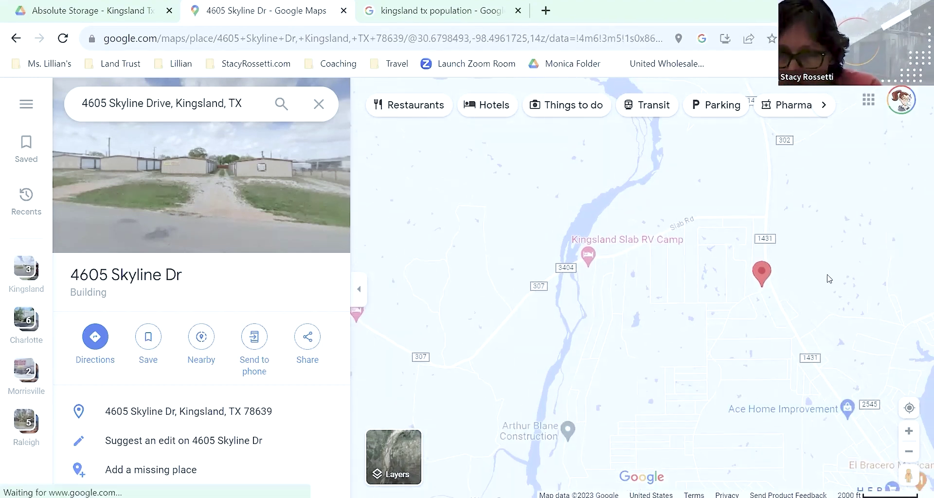
pyautogui.moveTo(829, 278); pyautogui.dragTo(769, 191)
pyautogui.scroll(-2, 699, 308)
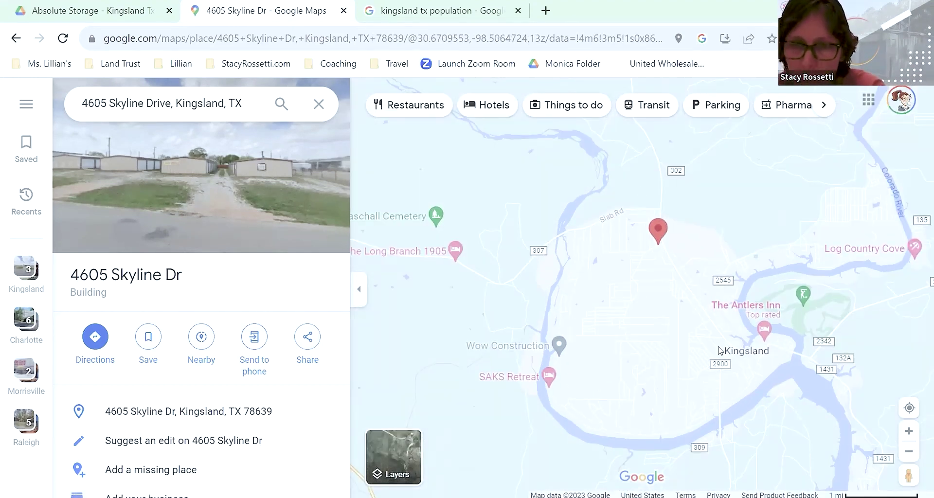
pyautogui.moveTo(657, 241)
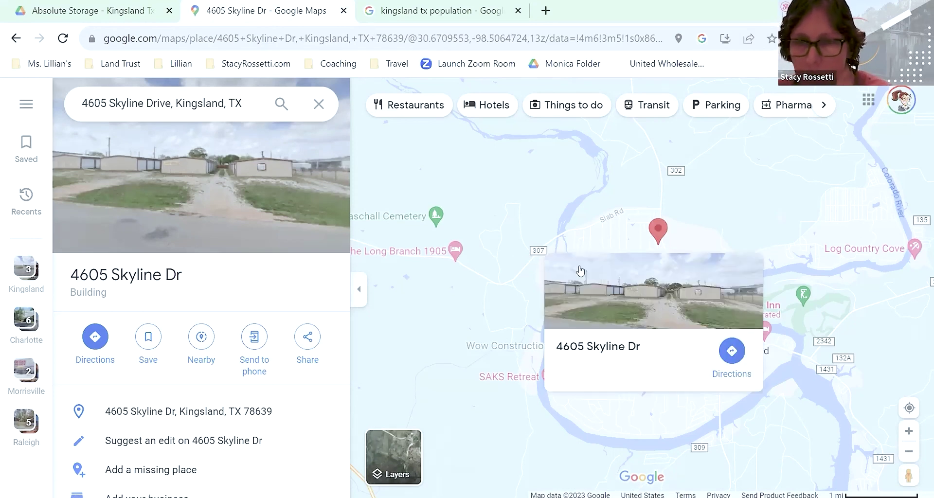
pyautogui.moveTo(487, 271); pyautogui.dragTo(440, 233)
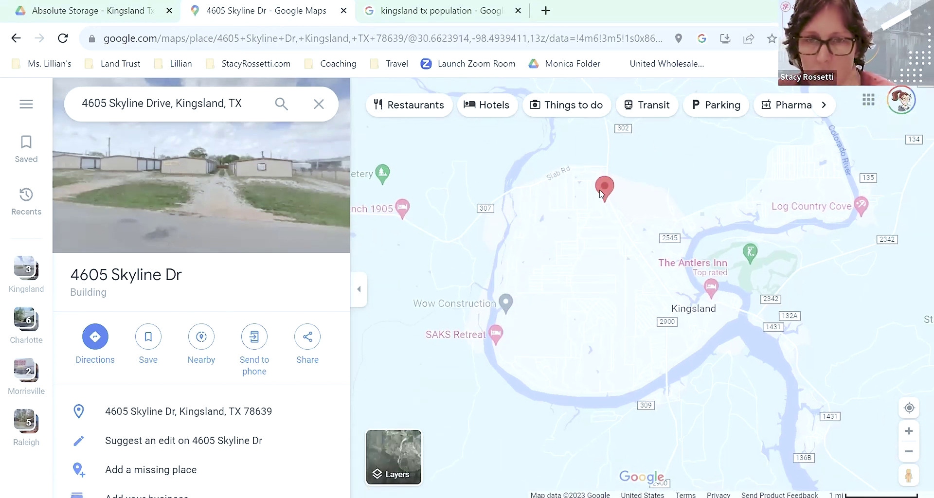
pyautogui.scroll(-4, 200, 375)
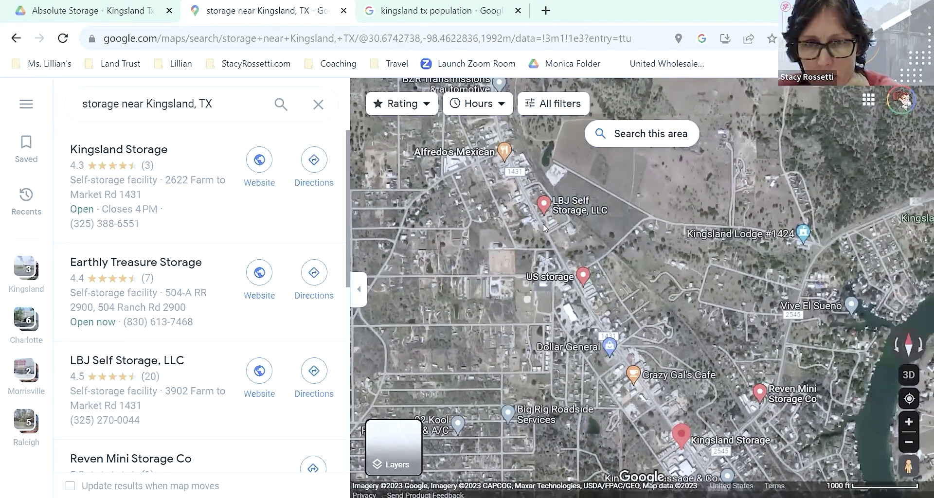
# Locate Skyline Dr near Alfredo's Mexican on the satellite map and open Street View there
pyautogui.scroll(3, 569, 238)
pyautogui.moveTo(568, 192); pyautogui.dragTo(724, 234)
pyautogui.moveTo(608, 139); pyautogui.dragTo(667, 243)
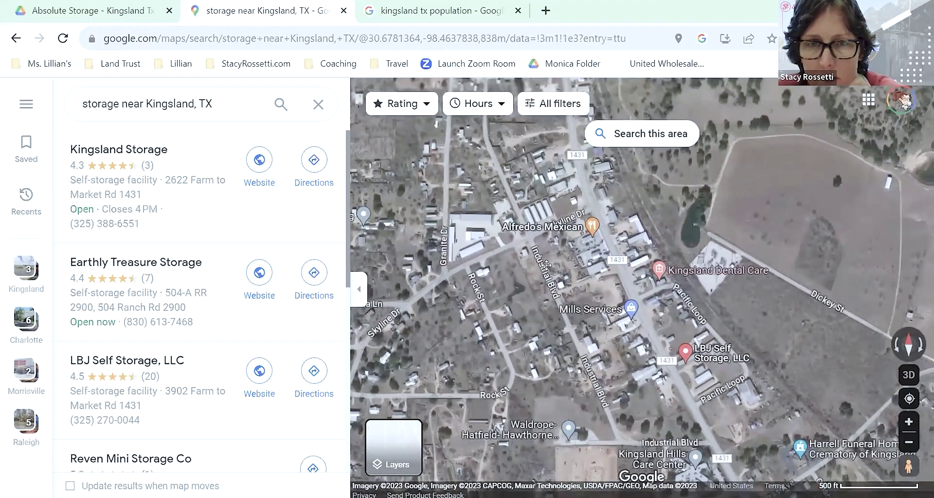
pyautogui.moveTo(586, 223); pyautogui.dragTo(549, 263)
pyautogui.moveTo(907, 466); pyautogui.dragTo(549, 202)
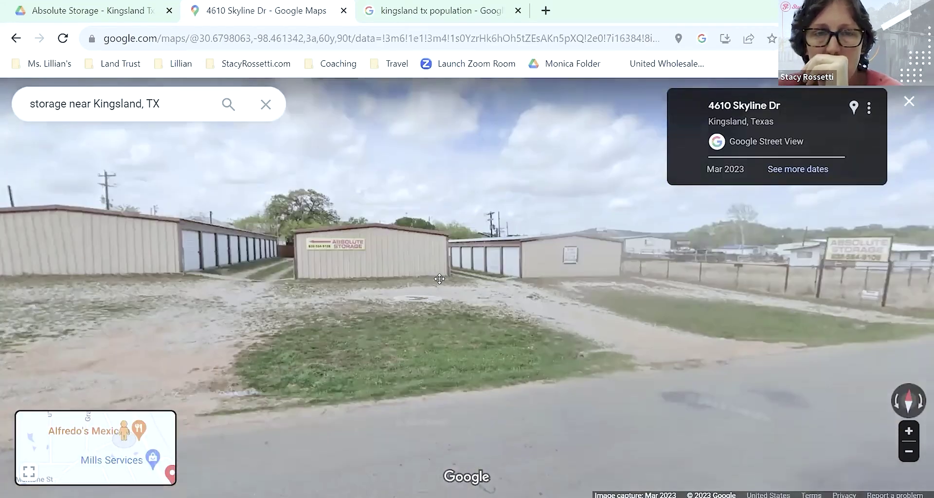
# Look around the Absolute Storage buildings and driveways in Street View
pyautogui.moveTo(439, 278); pyautogui.dragTo(511, 269)
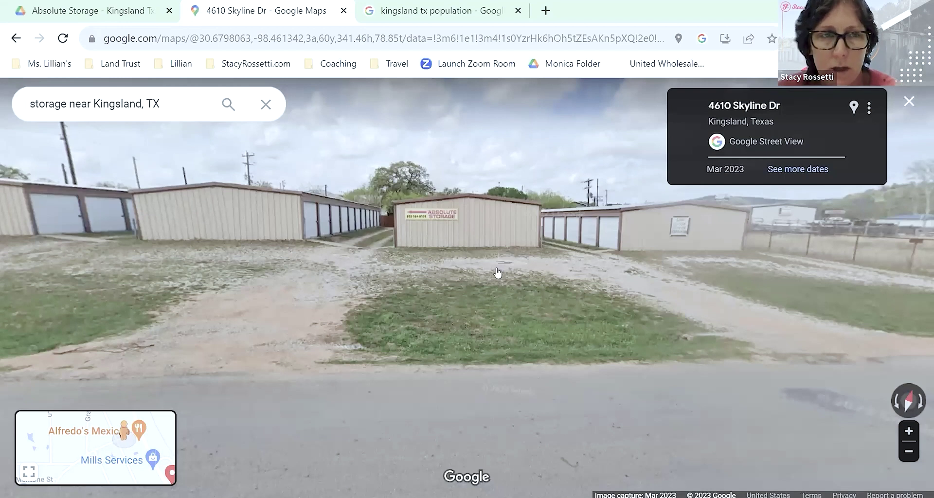
pyautogui.click(481, 284)
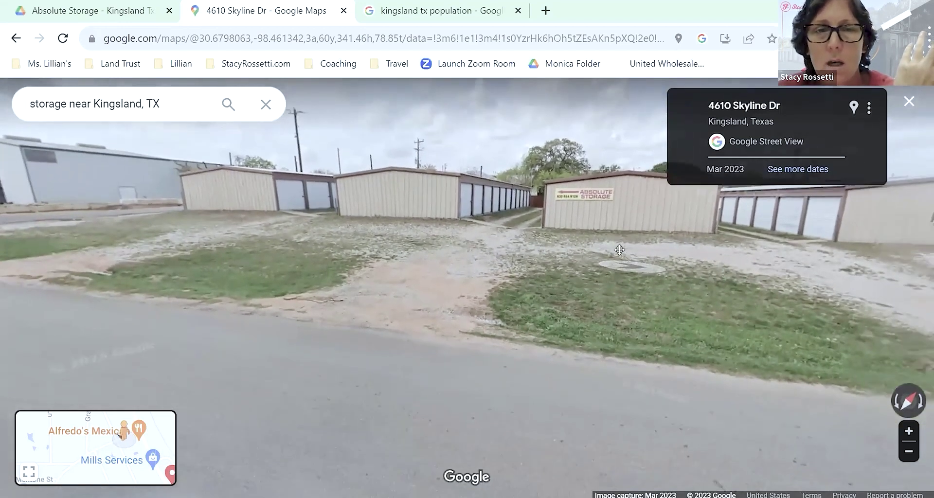
pyautogui.moveTo(619, 249); pyautogui.dragTo(554, 302)
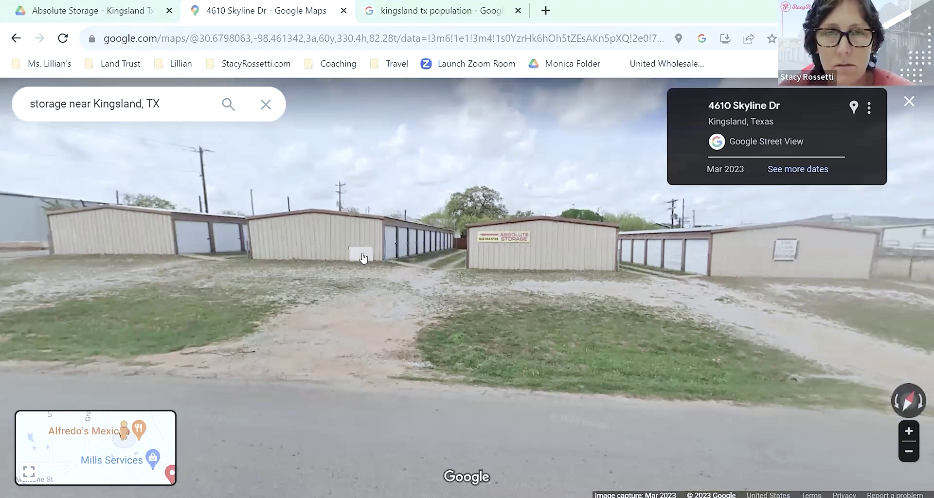
# Switch to Google Drive and review the due diligence subfolders in the Absolute Storage - Kingsland Tx folder
pyautogui.click(78, 3)
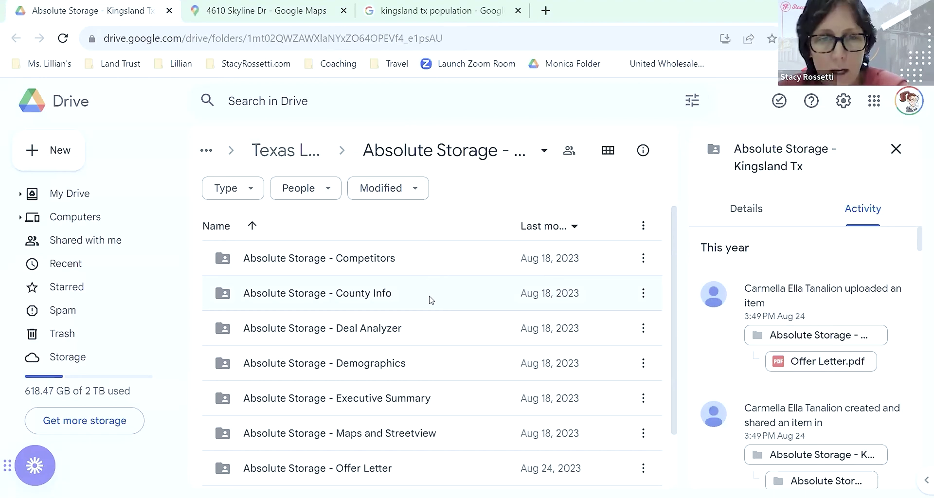
pyautogui.scroll(-2, 430, 299)
pyautogui.scroll(2, 438, 308)
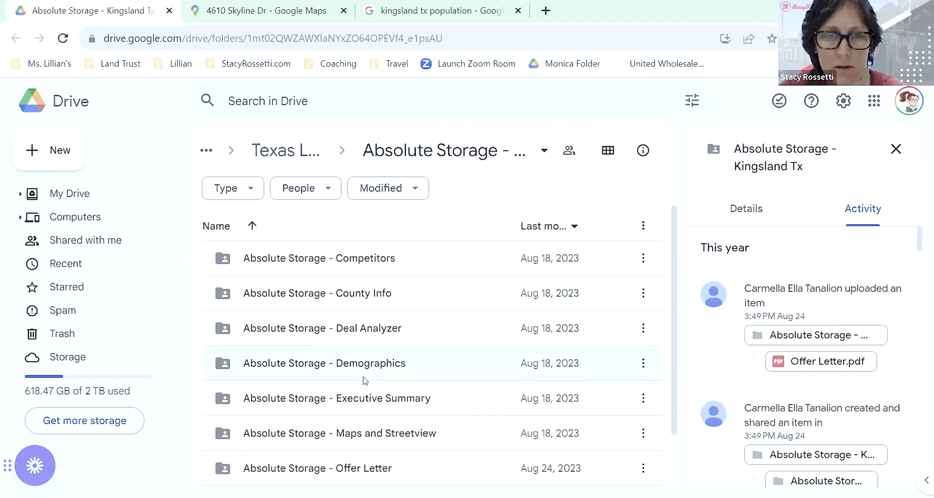
pyautogui.scroll(-2, 442, 387)
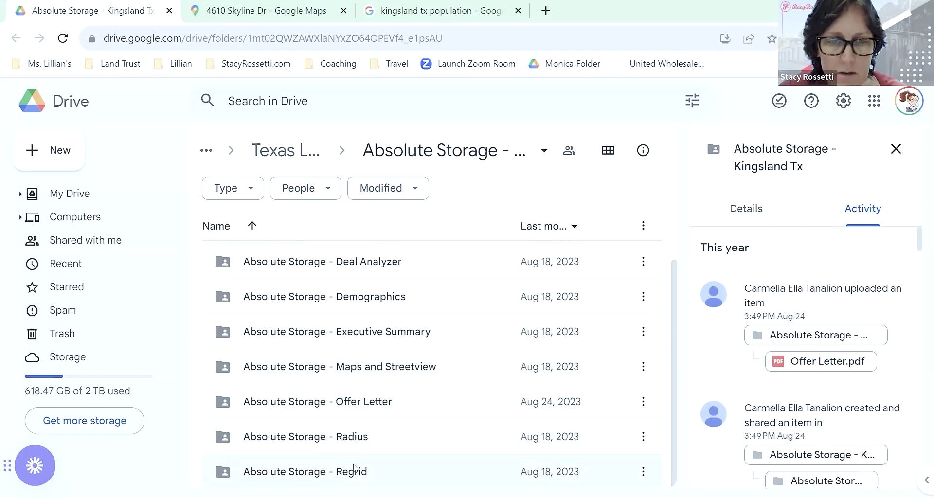
pyautogui.scroll(2, 406, 408)
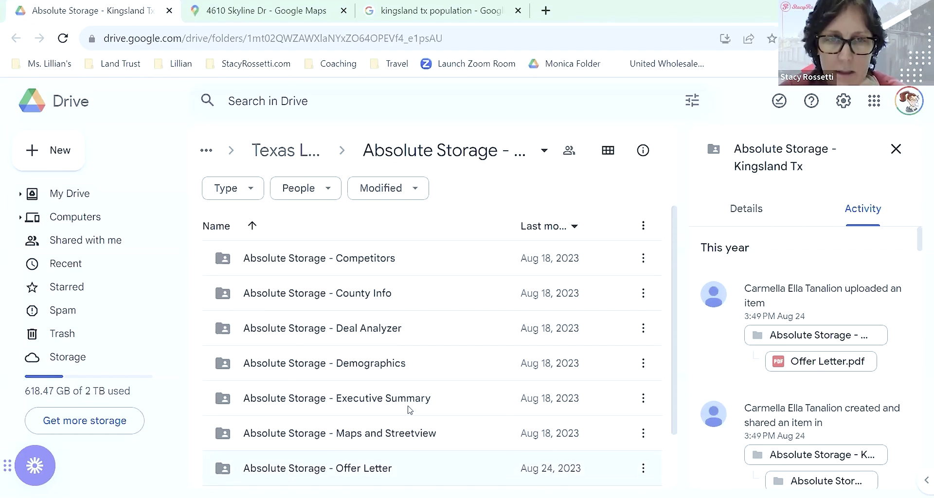
pyautogui.scroll(-1, 418, 389)
pyautogui.scroll(-1, 423, 395)
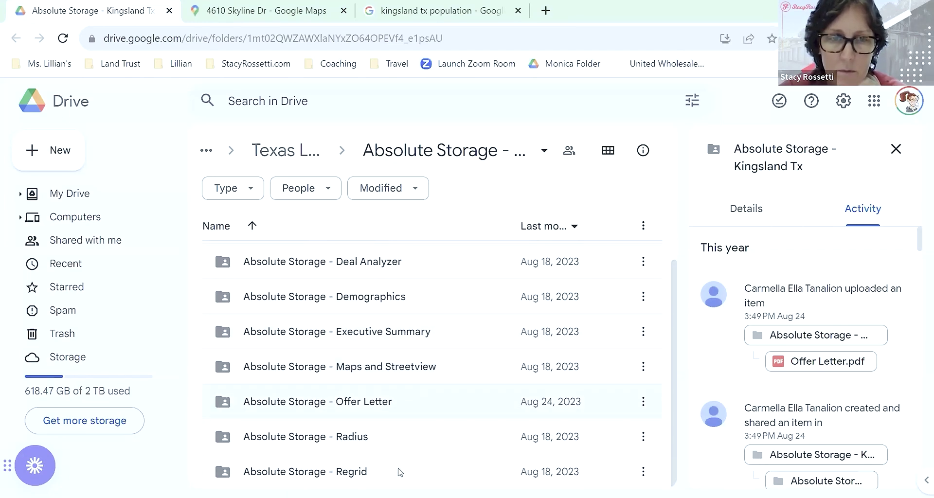
pyautogui.scroll(2, 402, 431)
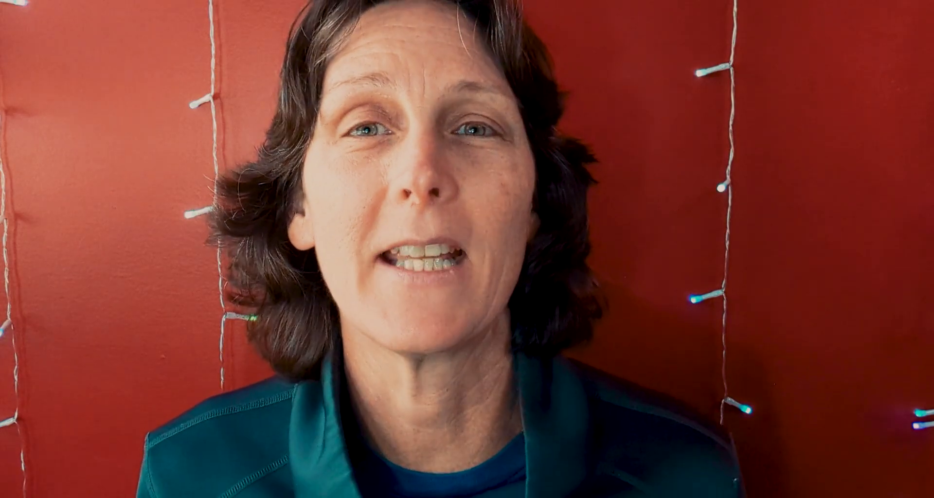